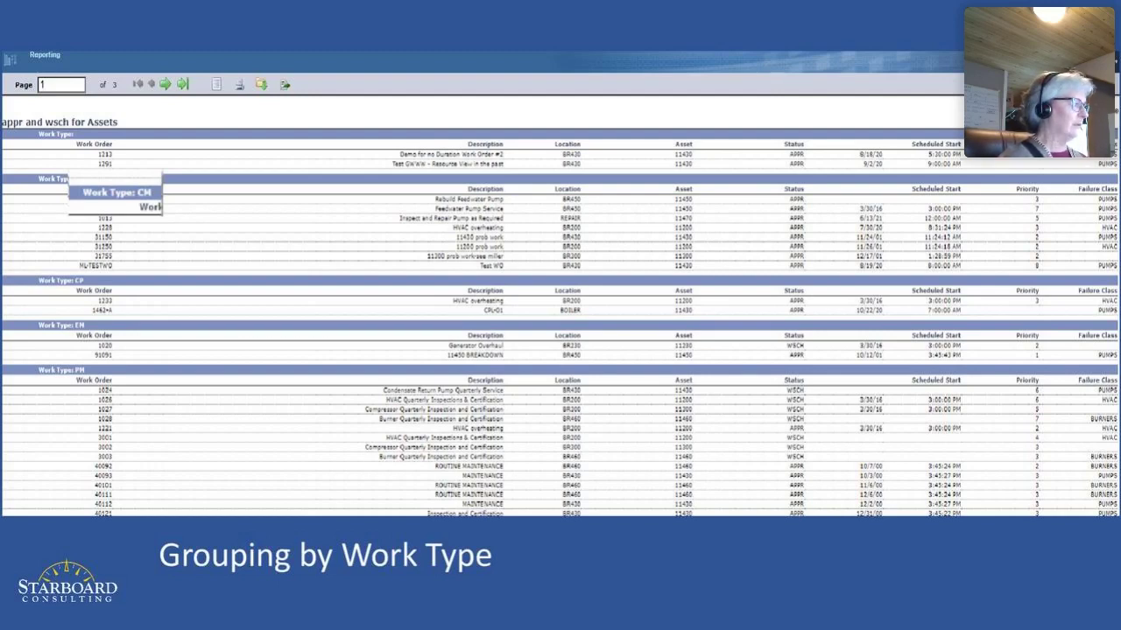
Step: Advance to the 'Grouping by Work Type' slide of the presentation
{"action": "key", "text": "Right"}
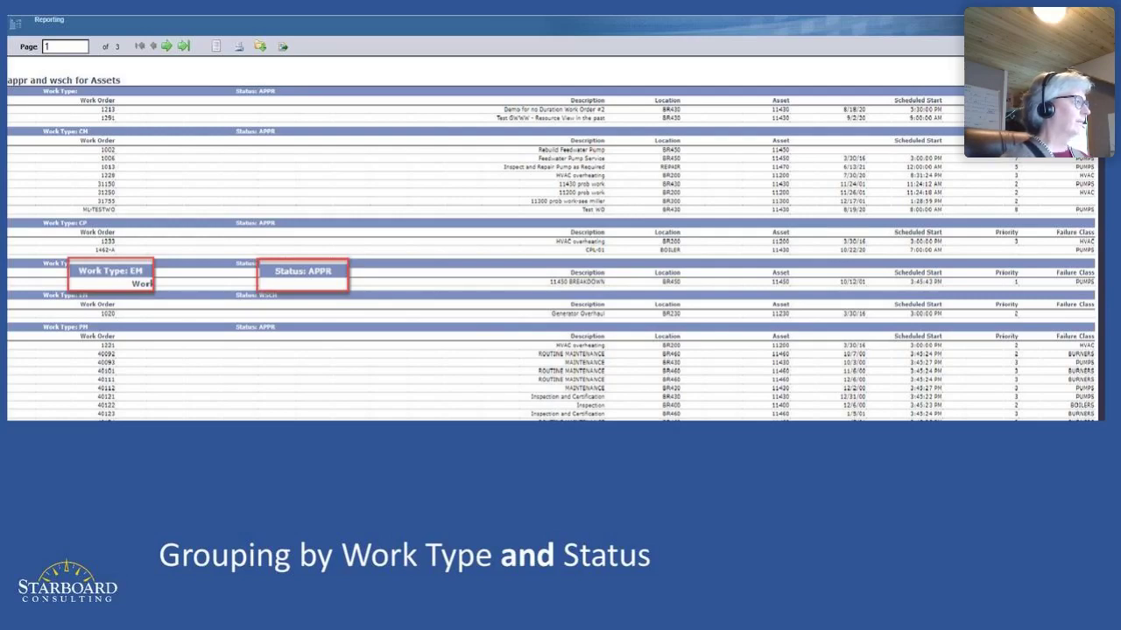
Step: Advance to the 'Grouping by Work Type and Status' slide showing EM/APPR-style groups
{"action": "key", "text": "Right"}
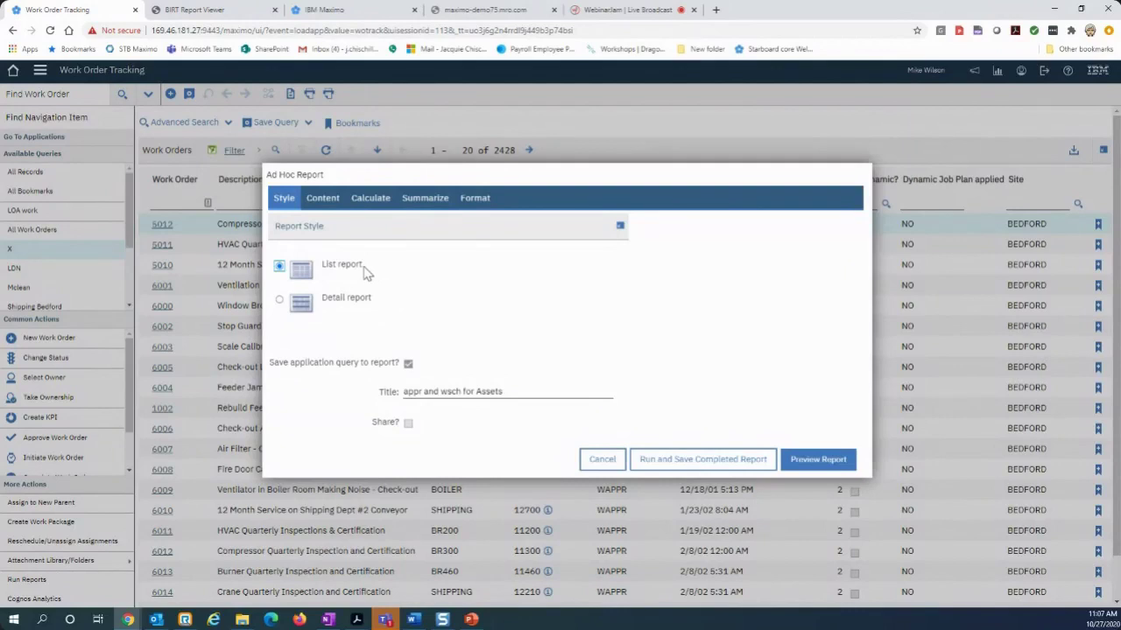
Step: Show the Ad Hoc Report's Content field list and move the dialog up to reveal its bottom
{"action": "left_click", "coordinate": [321, 199]}
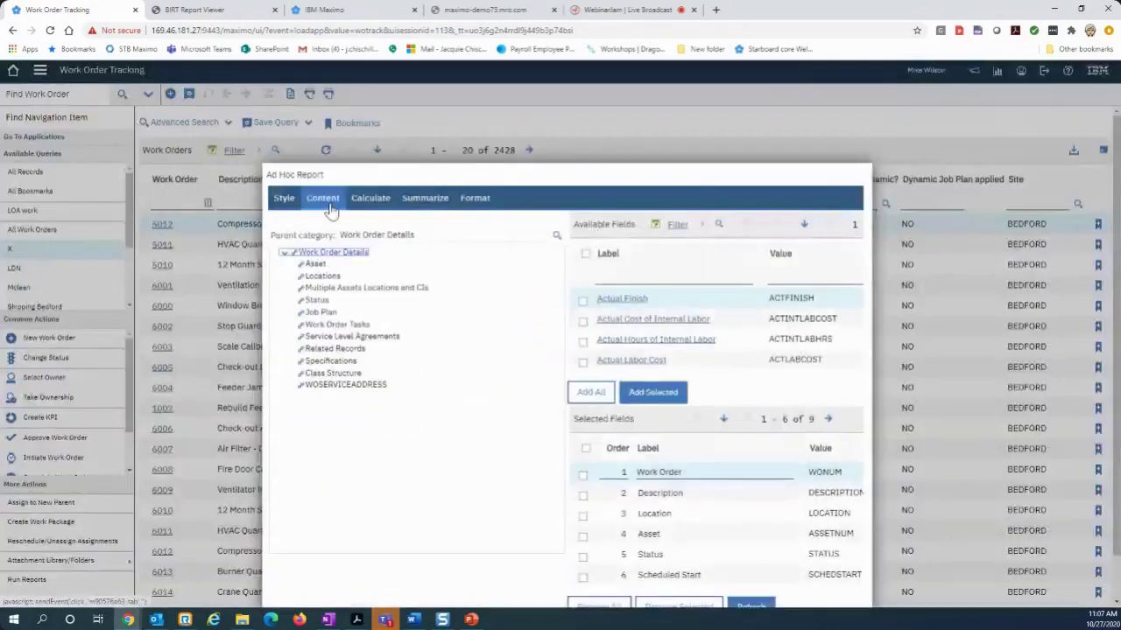
{"action": "left_click_drag", "start_coordinate": [594, 177], "coordinate": [616, 66]}
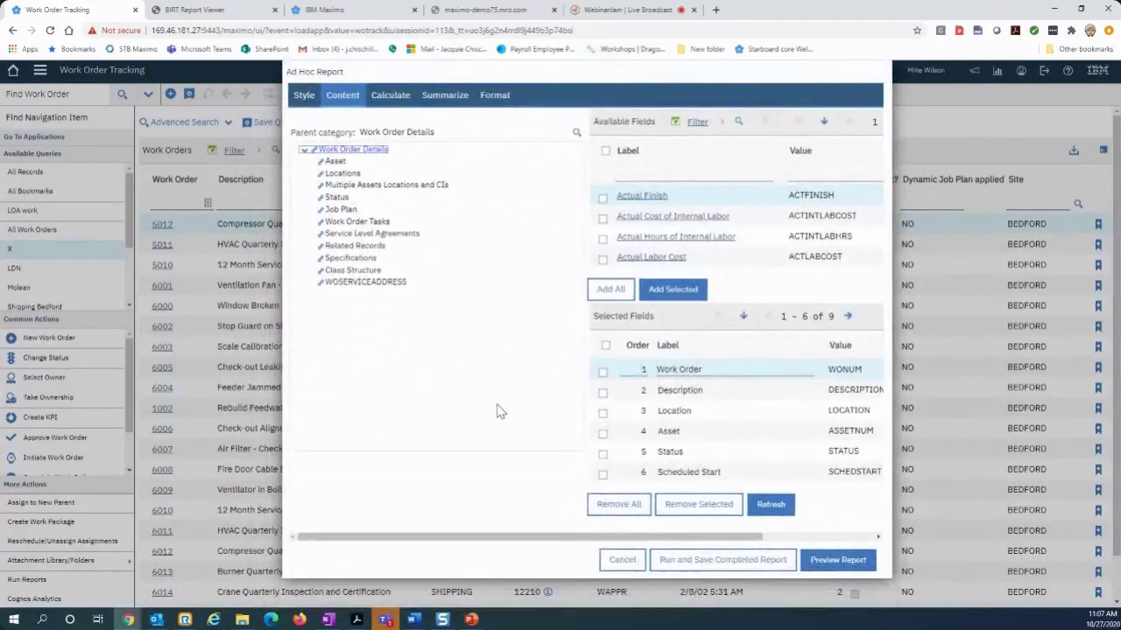
Step: Show the Format page and scroll right to see the empty filter, grouping and sorting options
{"action": "left_click", "coordinate": [495, 98]}
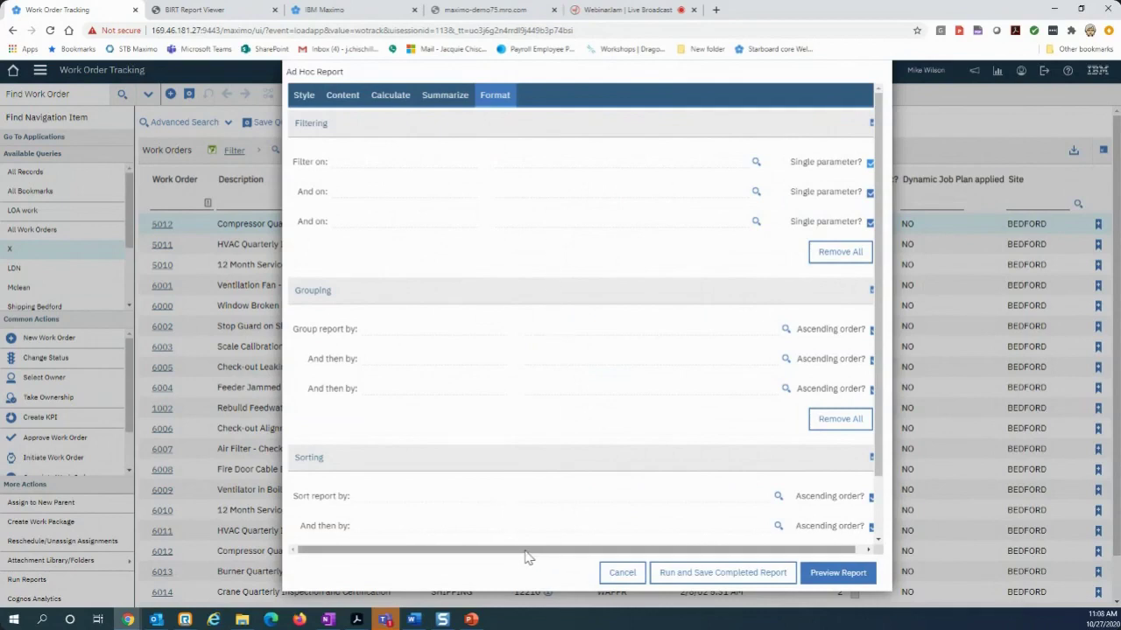
{"action": "left_click_drag", "start_coordinate": [527, 557], "coordinate": [545, 561]}
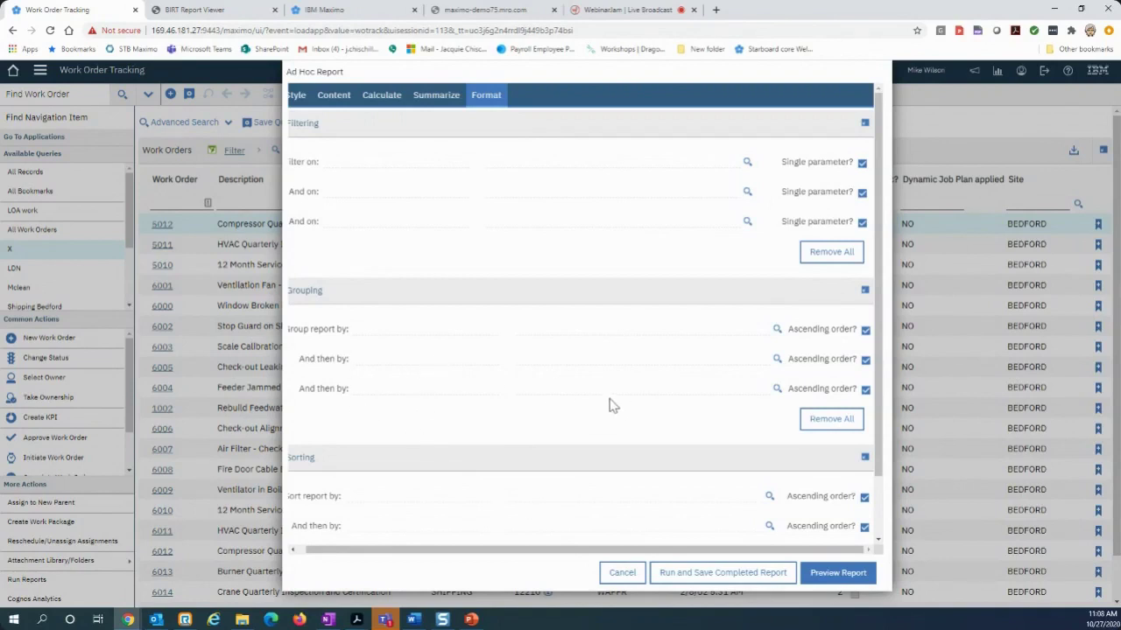
{"action": "left_click", "coordinate": [839, 577]}
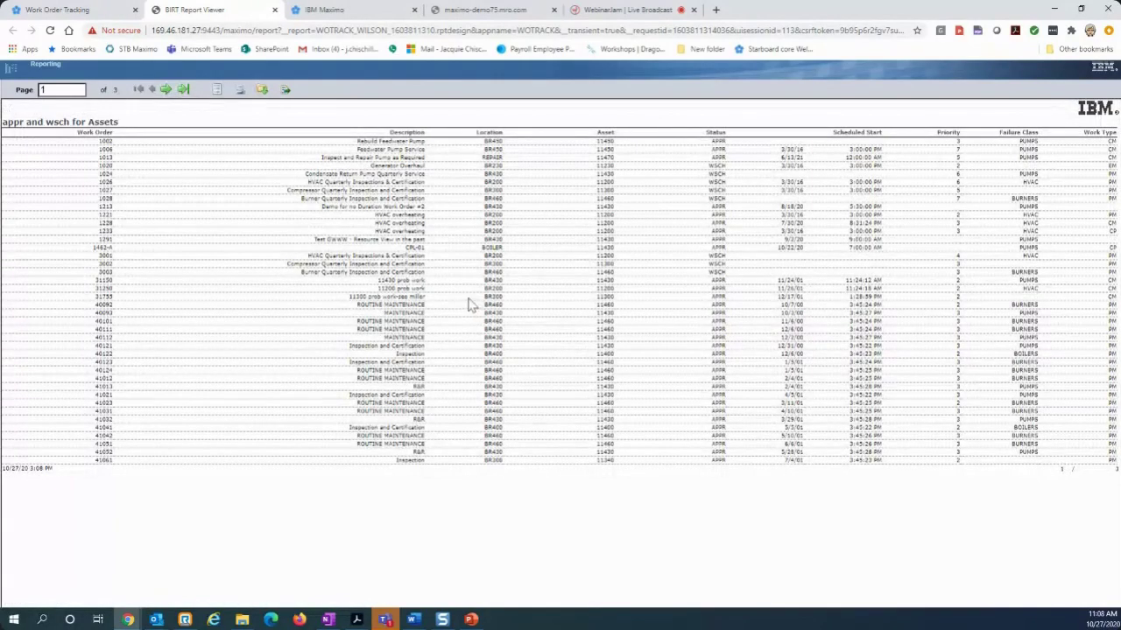
{"action": "left_click", "coordinate": [41, 12]}
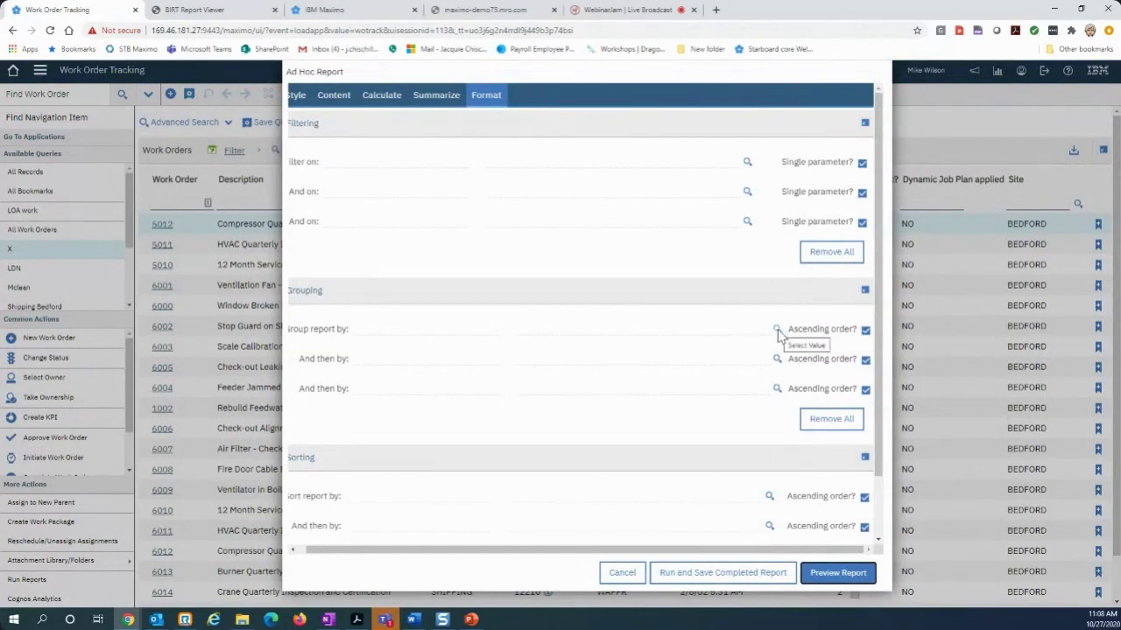
Step: Group the report by Work Type and preview it in CM, CP, EM and PM sections
{"action": "left_click", "coordinate": [334, 94]}
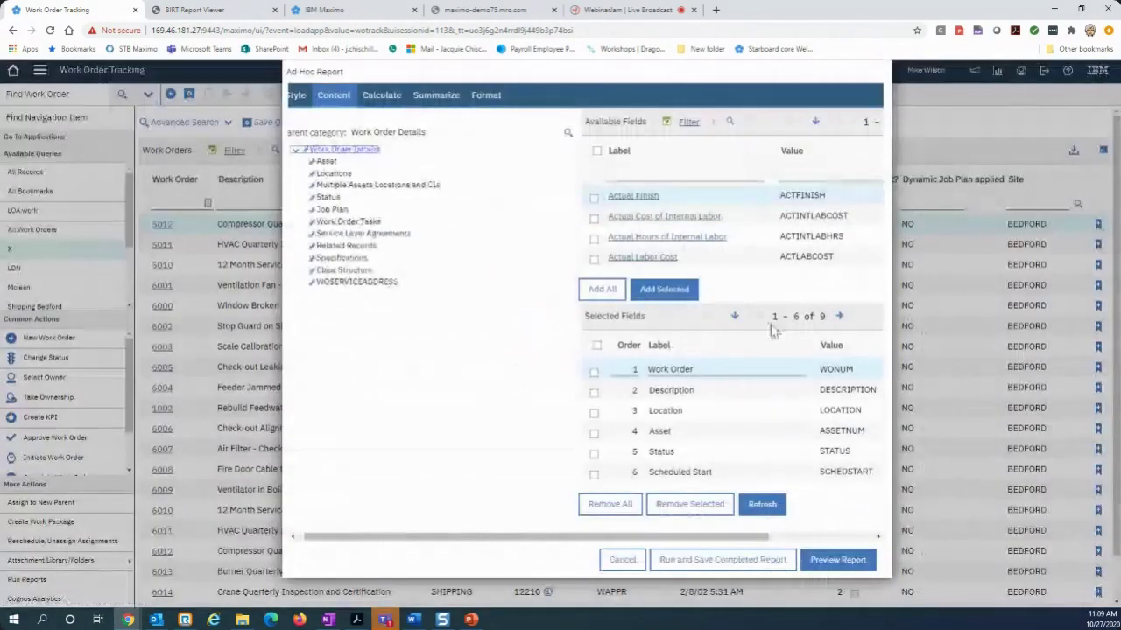
{"action": "left_click", "coordinate": [486, 99]}
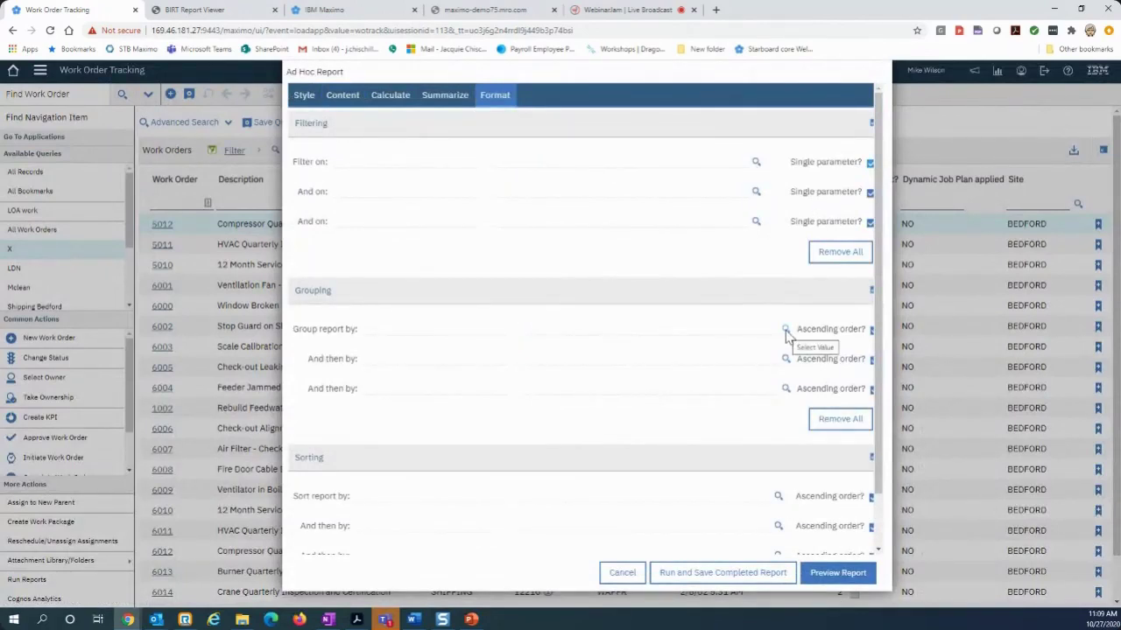
{"action": "left_click", "coordinate": [785, 331]}
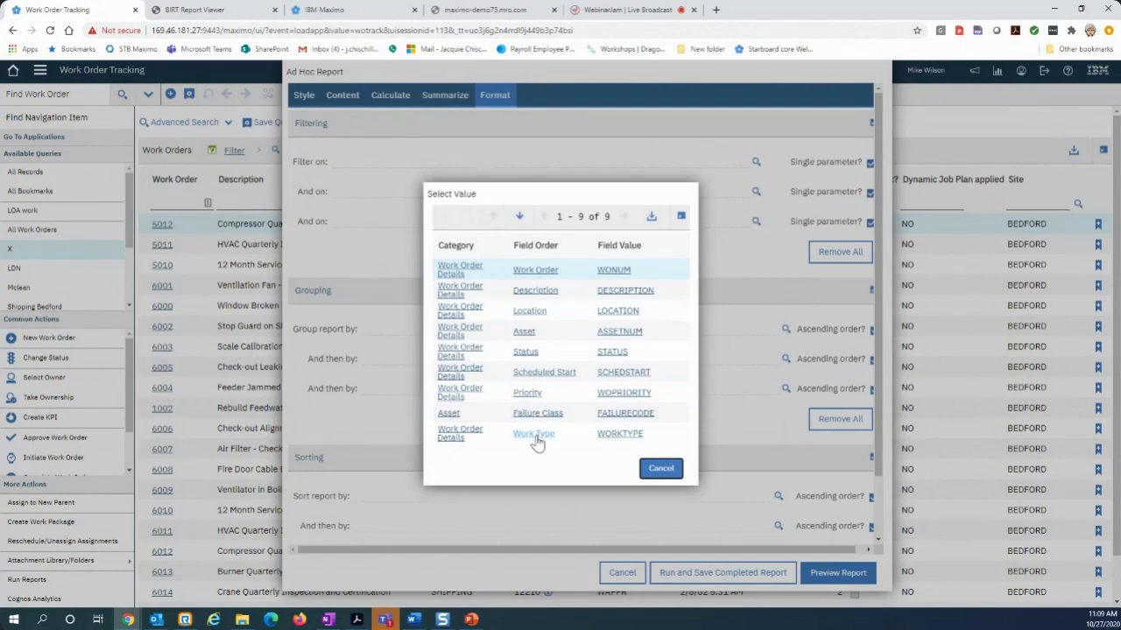
{"action": "left_click", "coordinate": [533, 434]}
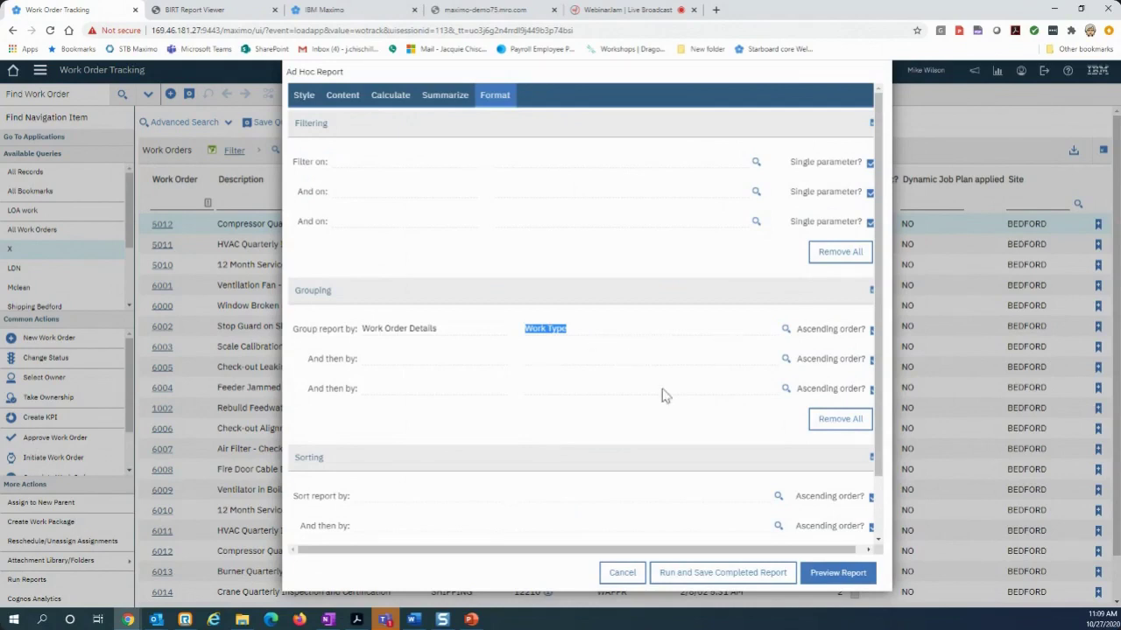
{"action": "left_click", "coordinate": [828, 578]}
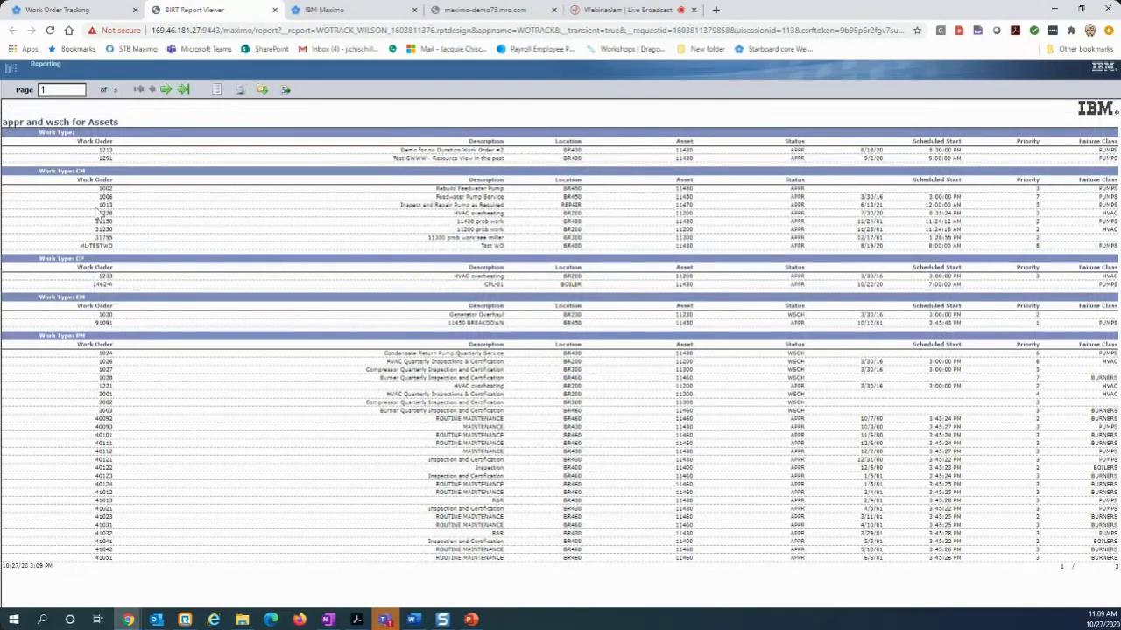
Step: Add Status as the second grouping level and preview sections like EM/APPR and EM/WSCH
{"action": "left_click", "coordinate": [61, 10]}
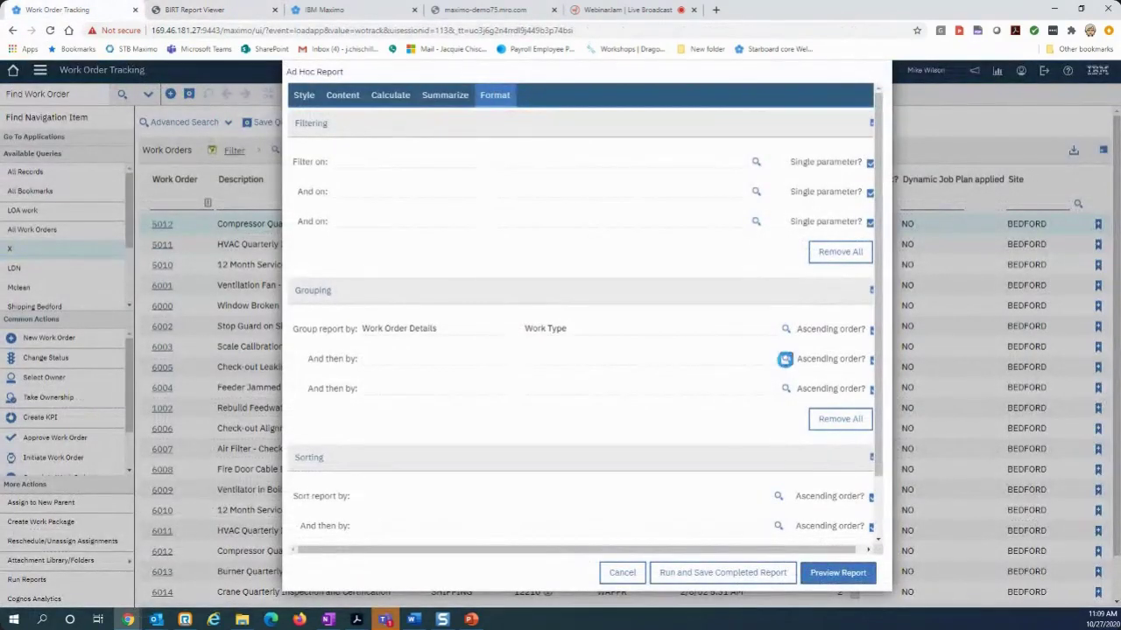
{"action": "left_click", "coordinate": [784, 359]}
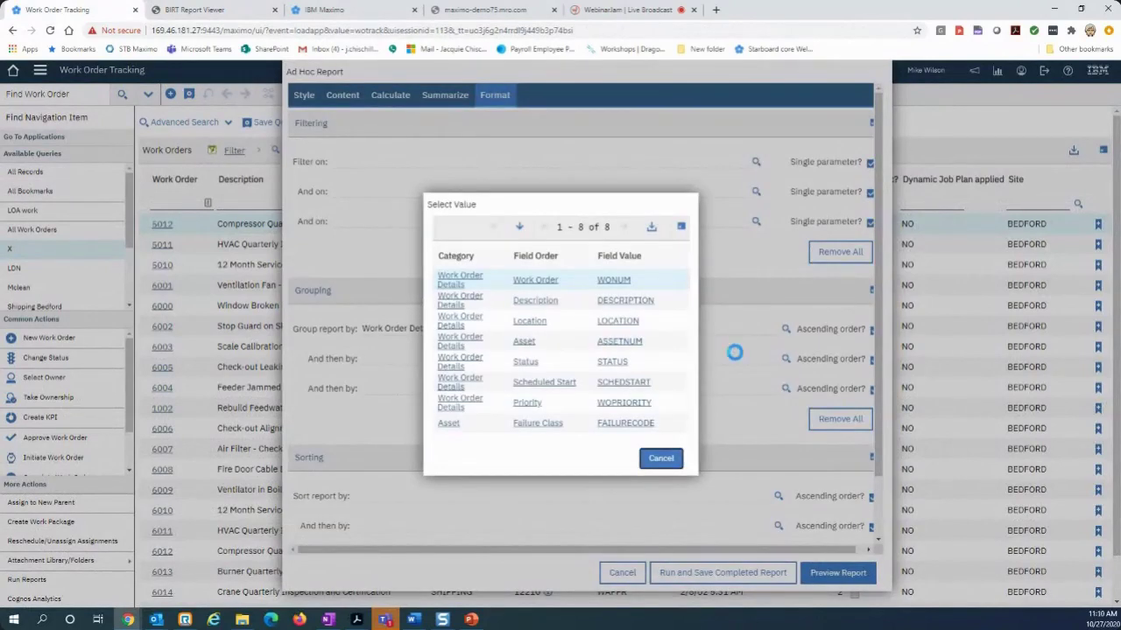
{"action": "left_click", "coordinate": [526, 364]}
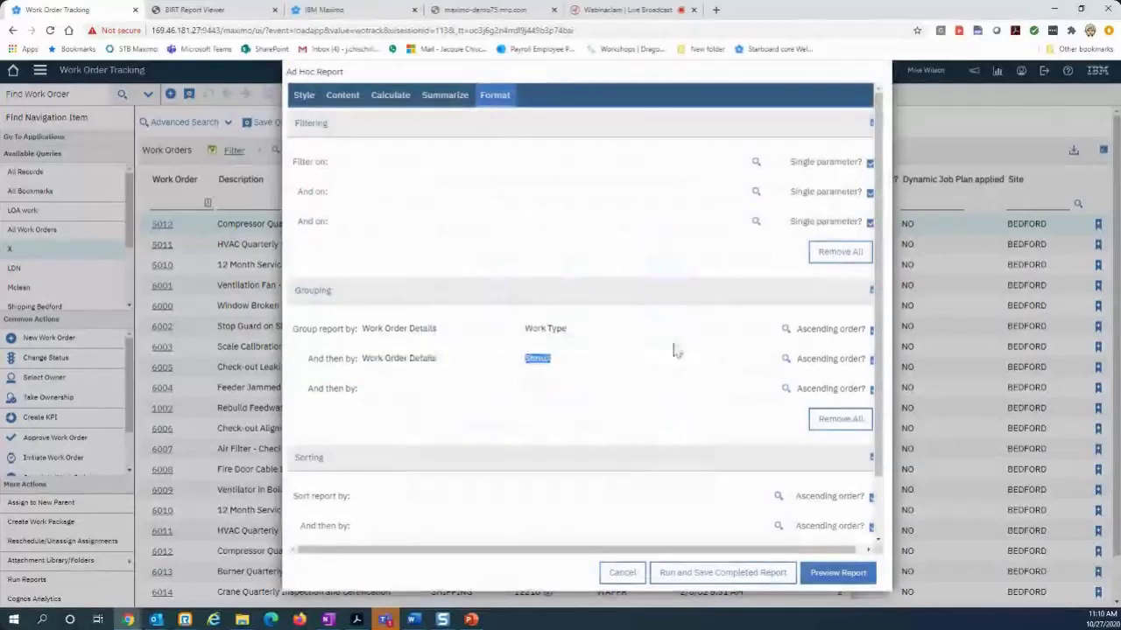
{"action": "left_click", "coordinate": [828, 574]}
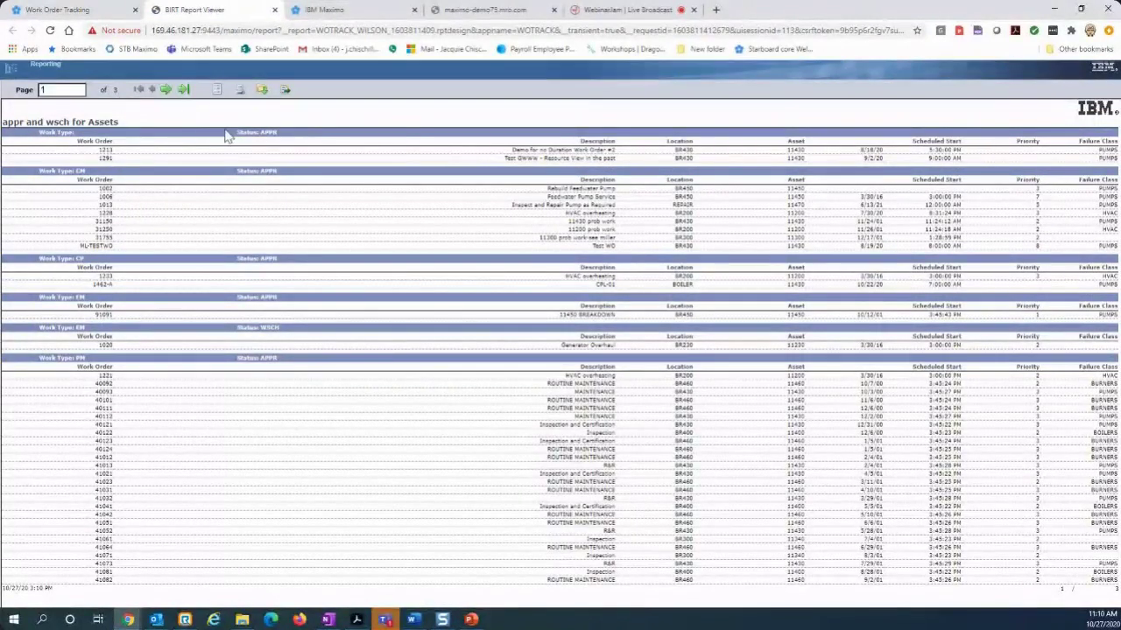
{"action": "left_click", "coordinate": [78, 13]}
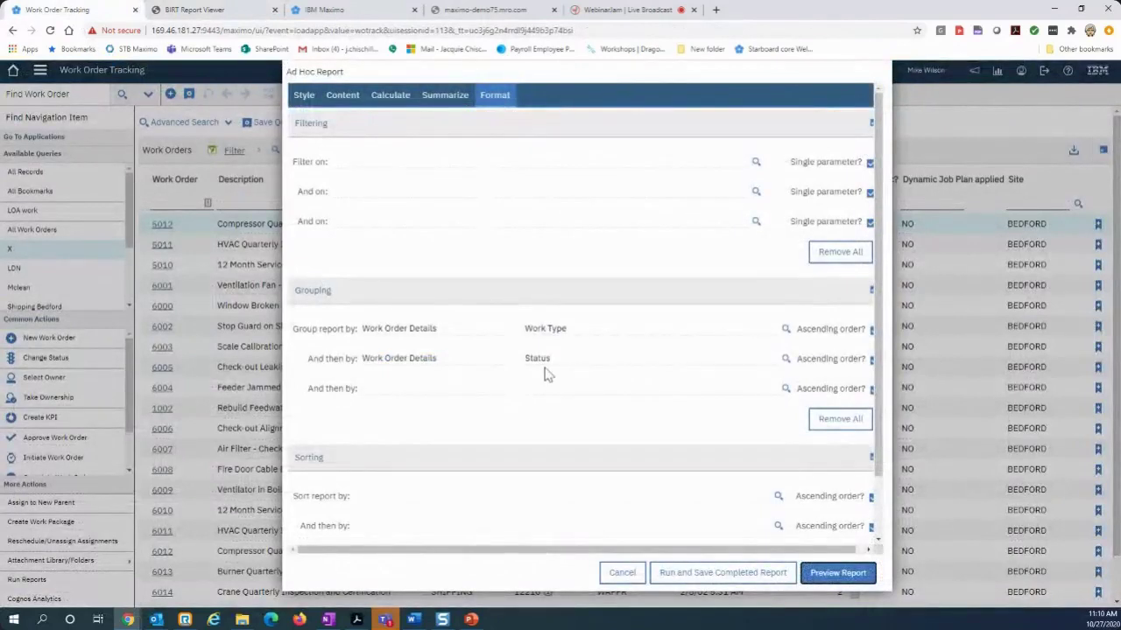
Step: Set the report's sort order to Failure Class first, then Priority
{"action": "scroll", "coordinate": [638, 401], "scroll_direction": "down", "scroll_amount": 1}
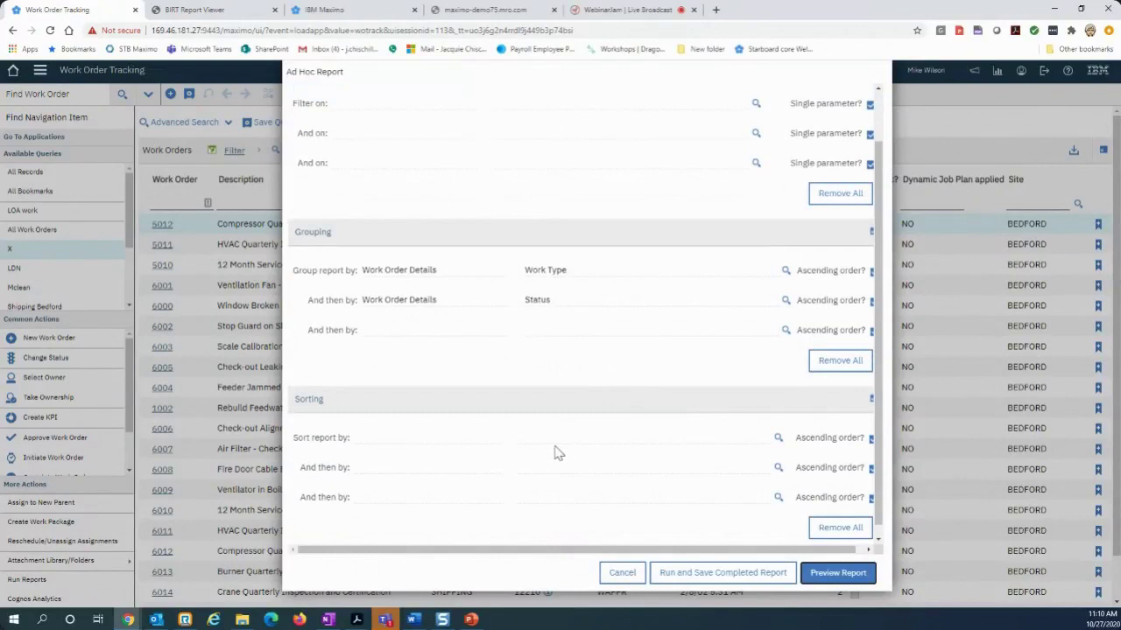
{"action": "left_click_drag", "start_coordinate": [613, 553], "coordinate": [662, 550]}
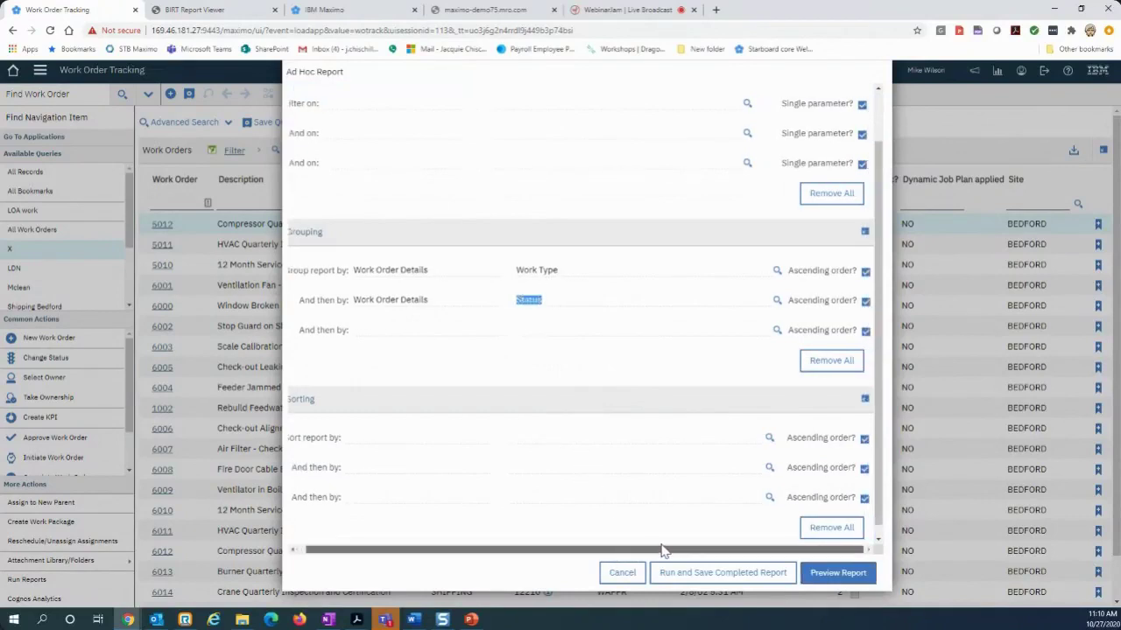
{"action": "left_click", "coordinate": [769, 440]}
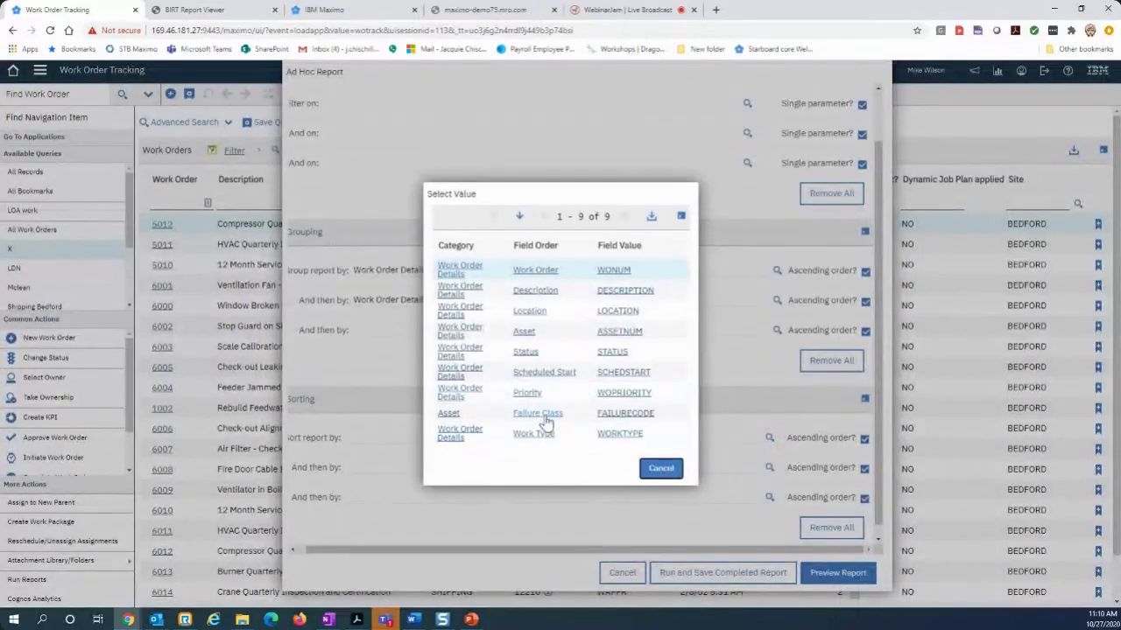
{"action": "left_click", "coordinate": [543, 417]}
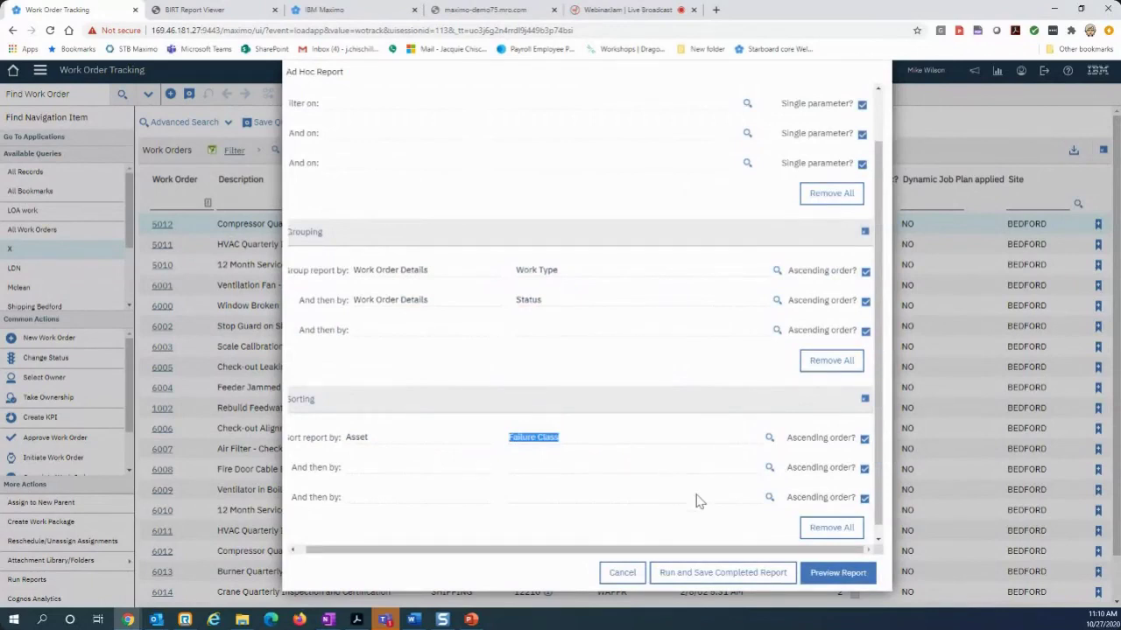
{"action": "left_click", "coordinate": [768, 469]}
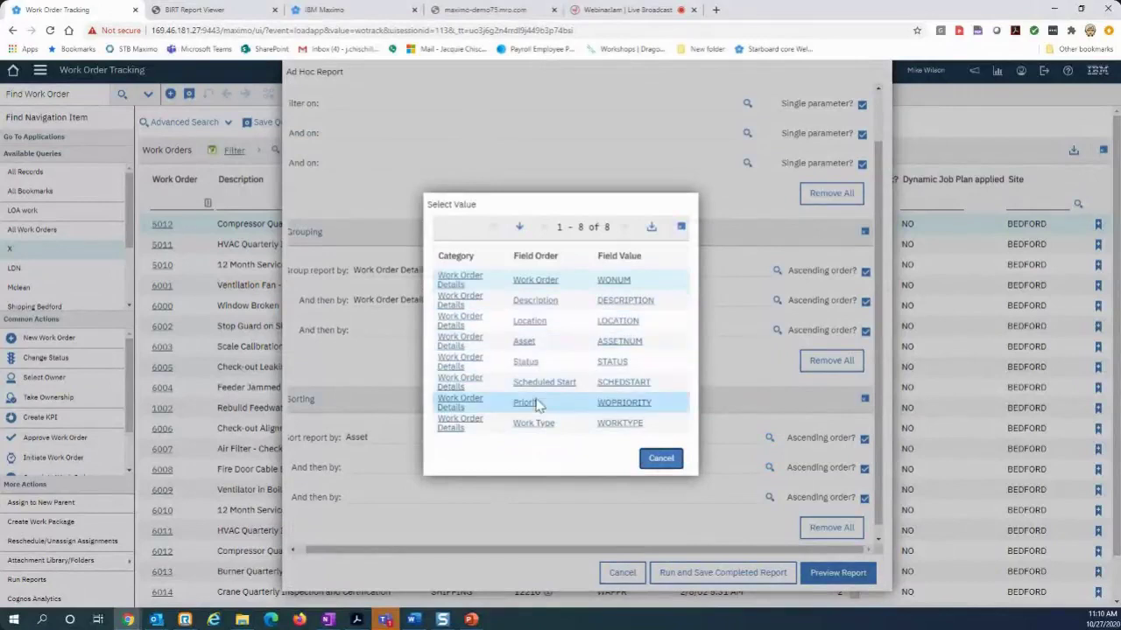
{"action": "left_click", "coordinate": [530, 407]}
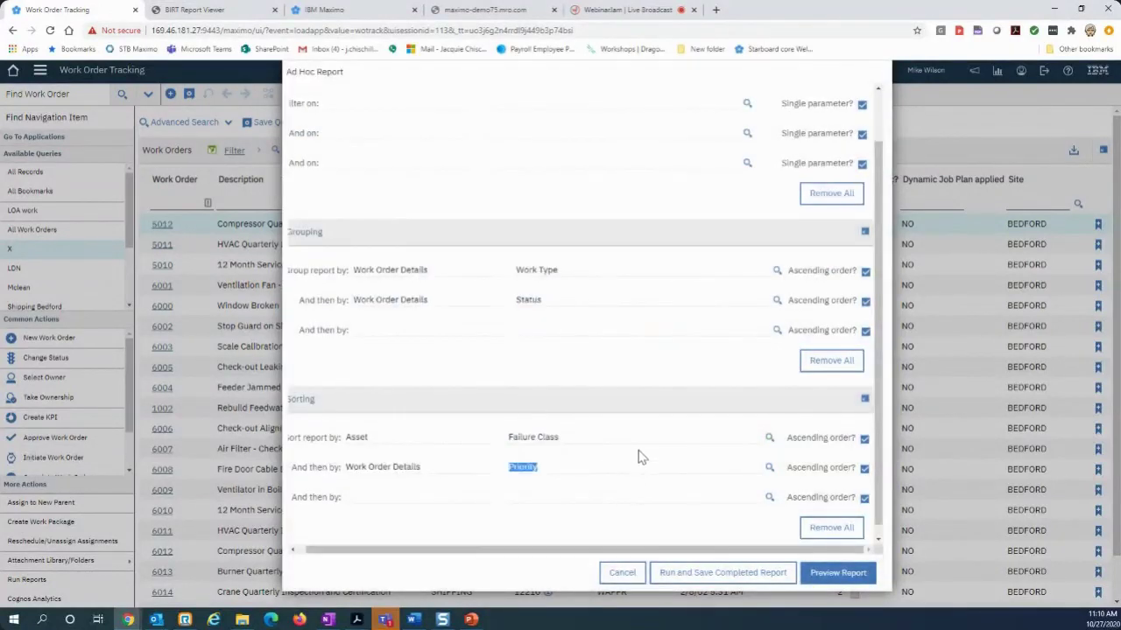
Step: Preview the grouped report sorted by Failure Class in BIRT Report Viewer, then return to the setup
{"action": "left_click", "coordinate": [821, 574]}
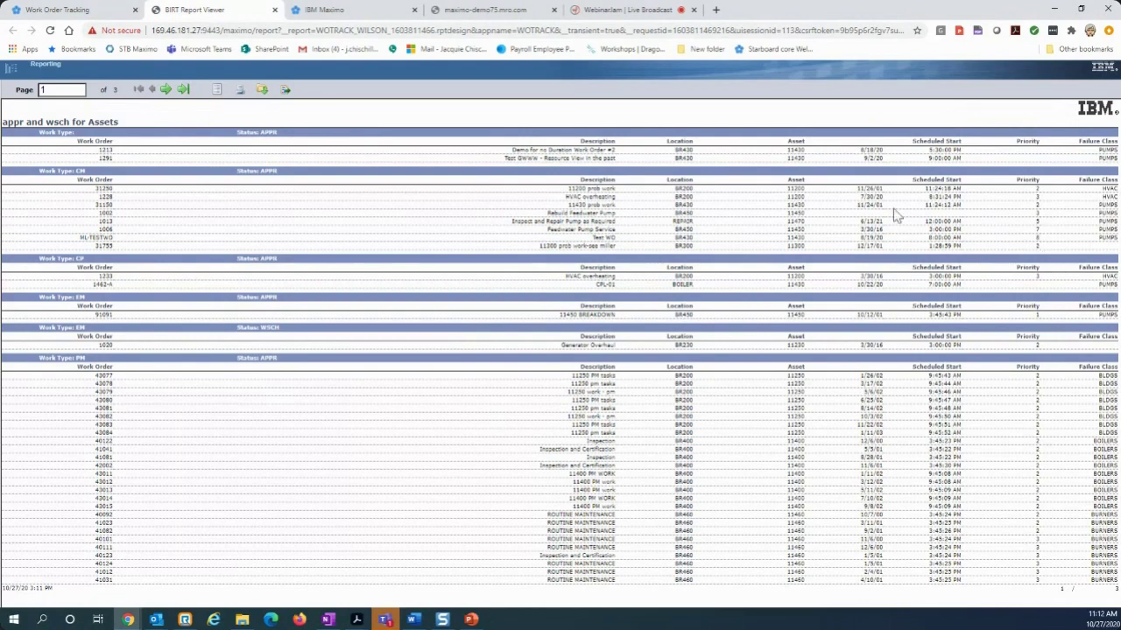
{"action": "left_click", "coordinate": [88, 10]}
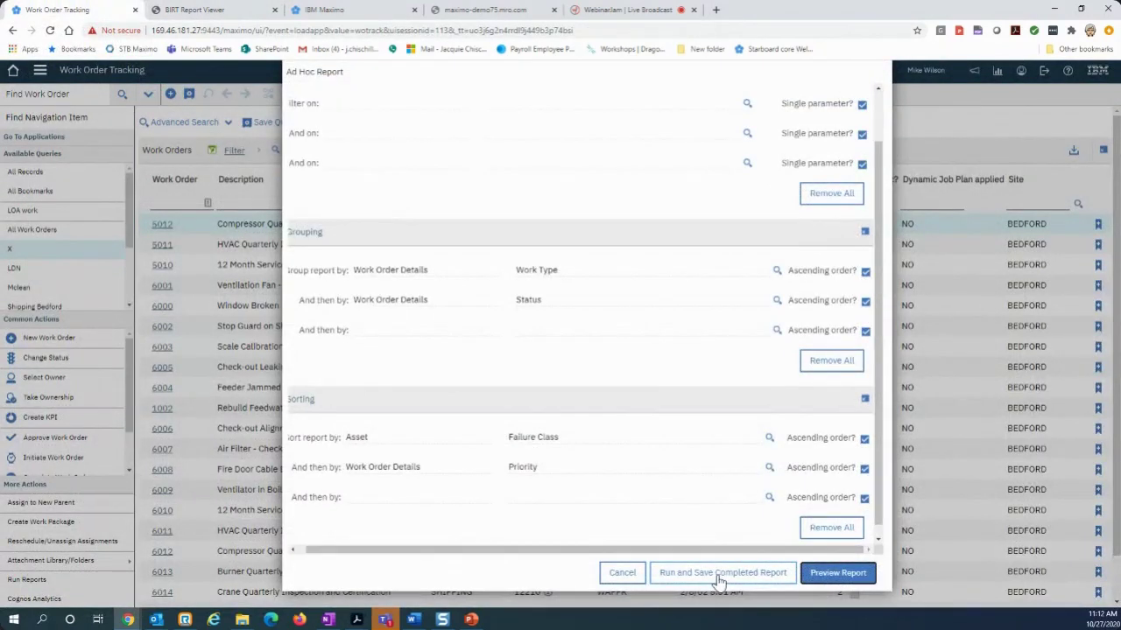
Step: Filter the report on Asset with Single parameter unchecked, then run and save the completed report
{"action": "scroll", "coordinate": [713, 357], "scroll_direction": "up", "scroll_amount": 2}
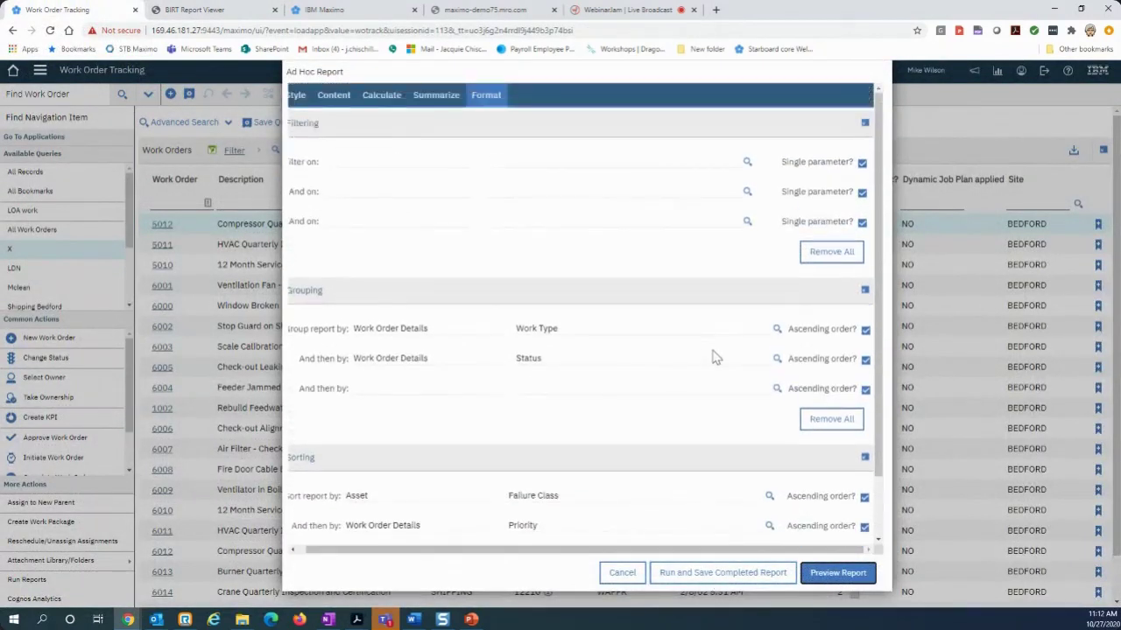
{"action": "left_click", "coordinate": [747, 164]}
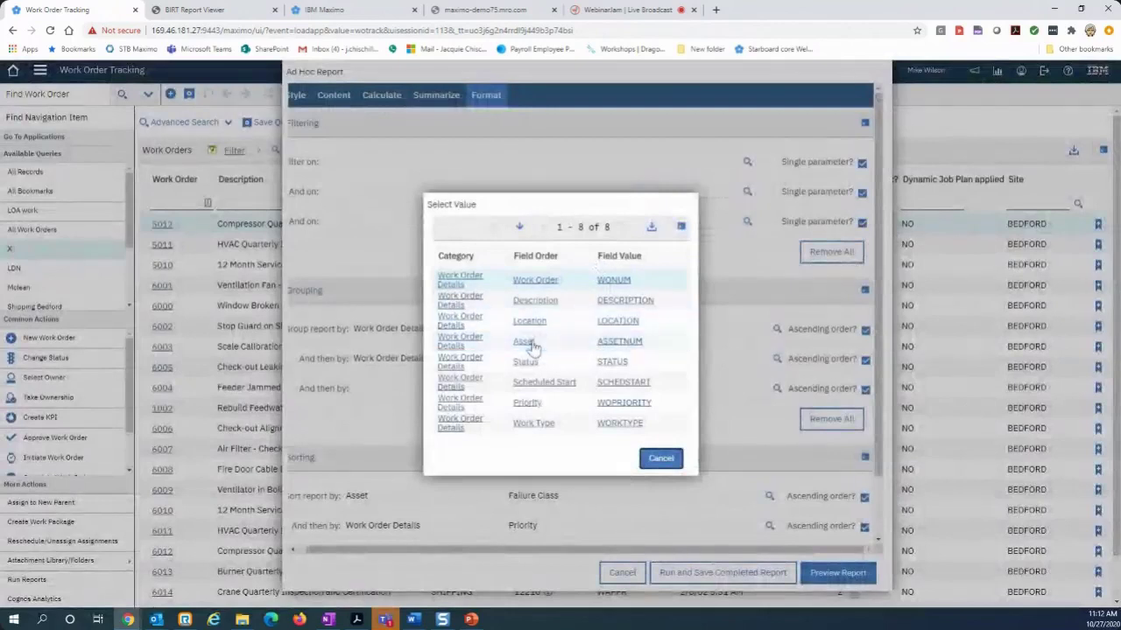
{"action": "left_click", "coordinate": [528, 344]}
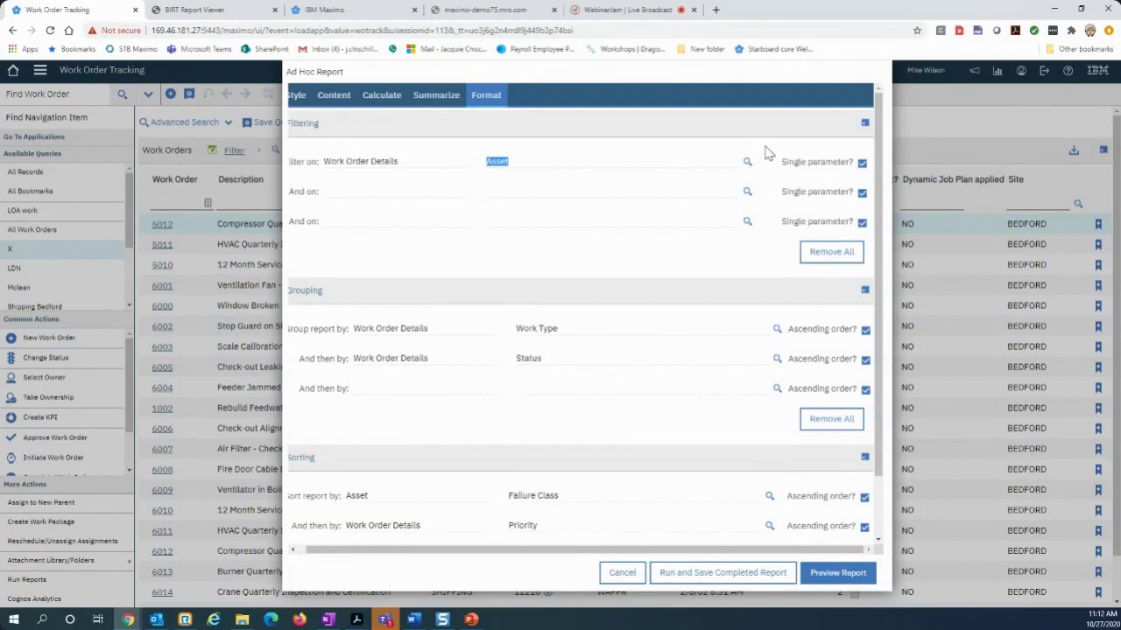
{"action": "left_click", "coordinate": [862, 164]}
{"action": "left_click", "coordinate": [721, 582]}
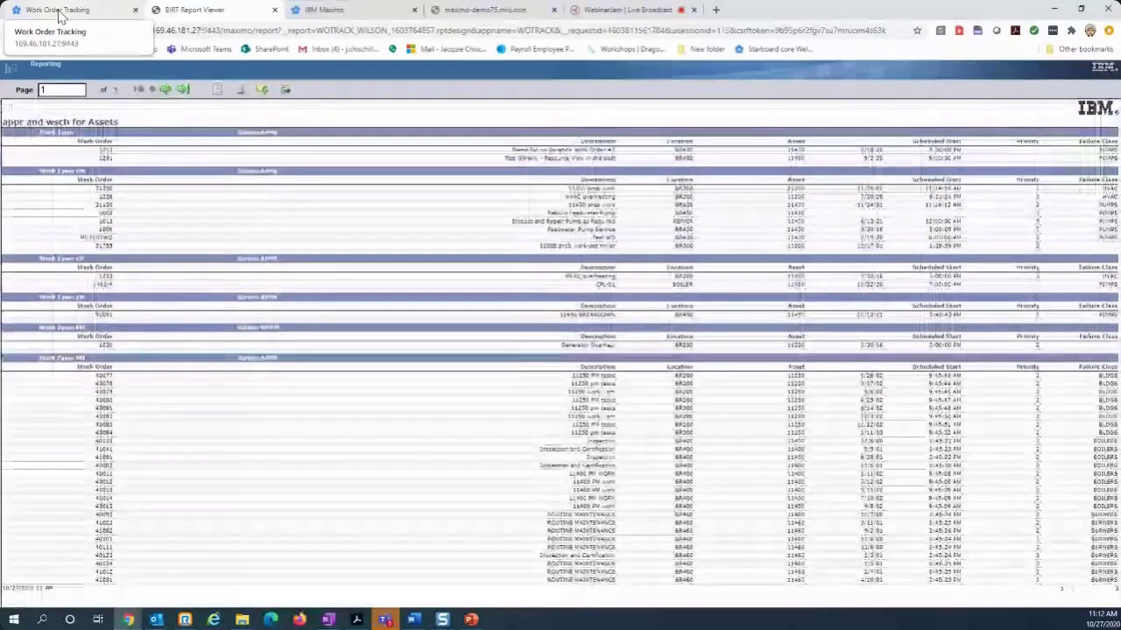
Step: Run the saved 'appr and wsch for Assets' report for assets 11250 and 11200
{"action": "left_click", "coordinate": [57, 11]}
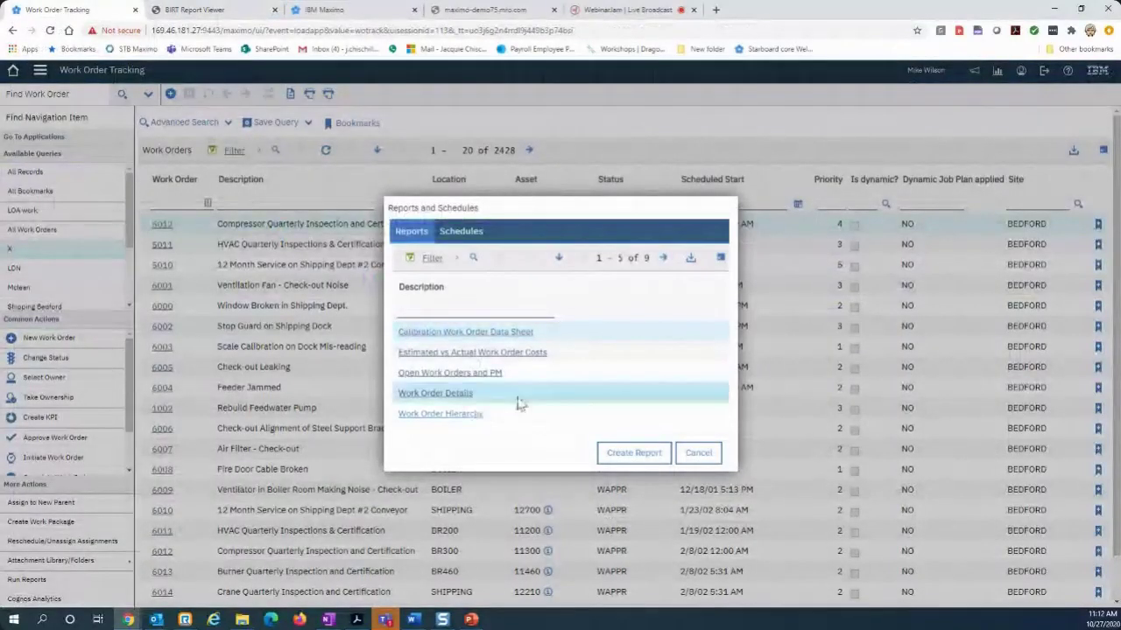
{"action": "left_click", "coordinate": [663, 258]}
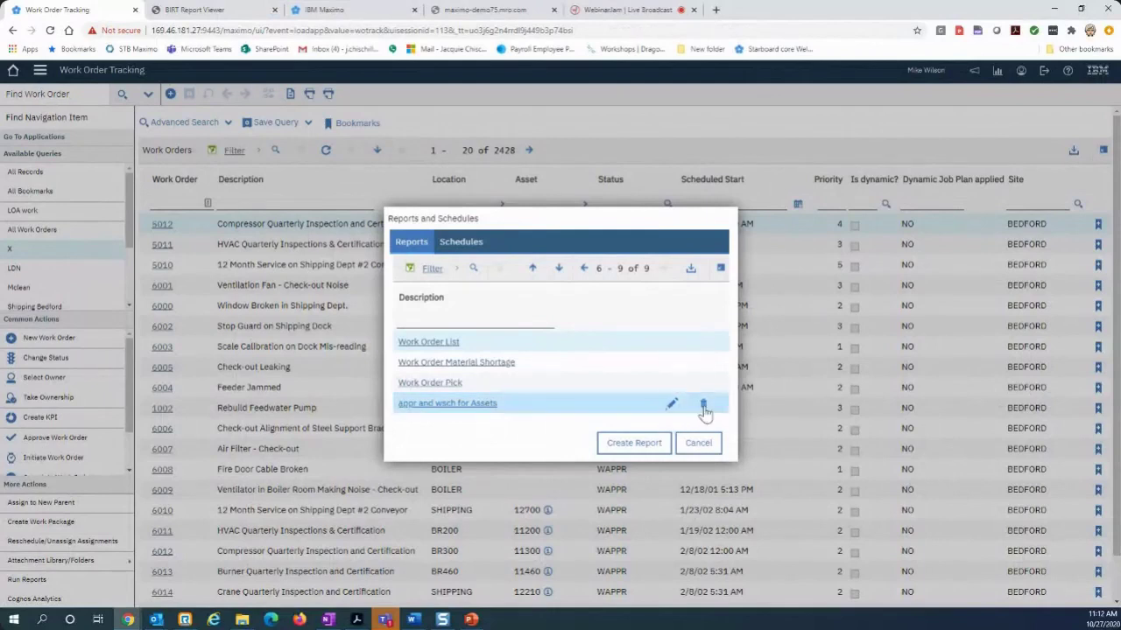
{"action": "left_click", "coordinate": [431, 404]}
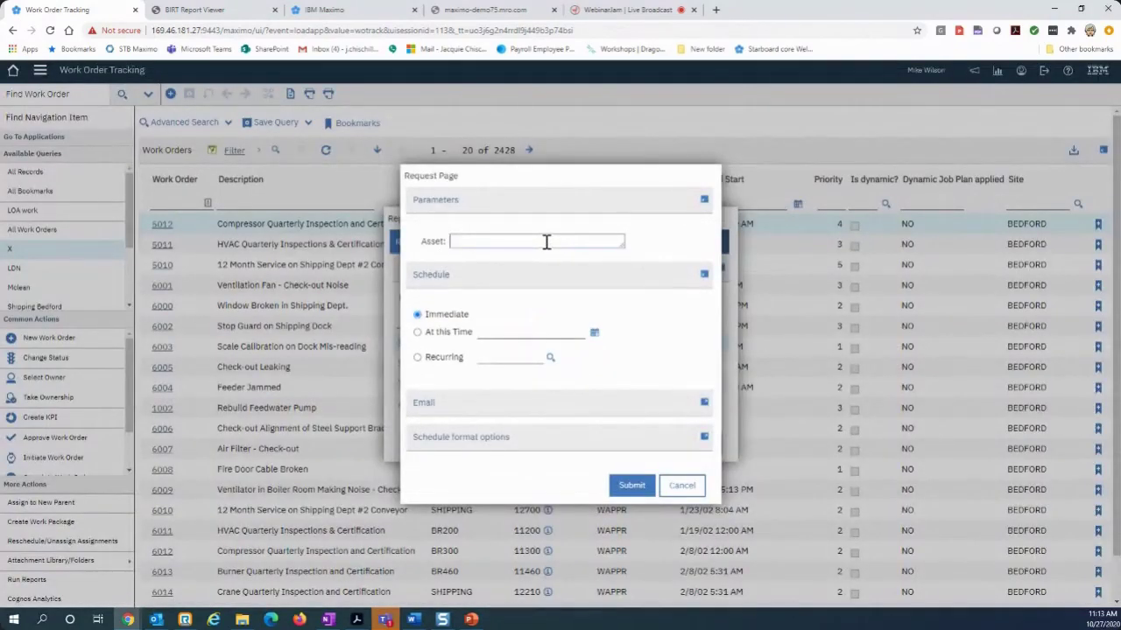
{"action": "type", "text": "11250,"}
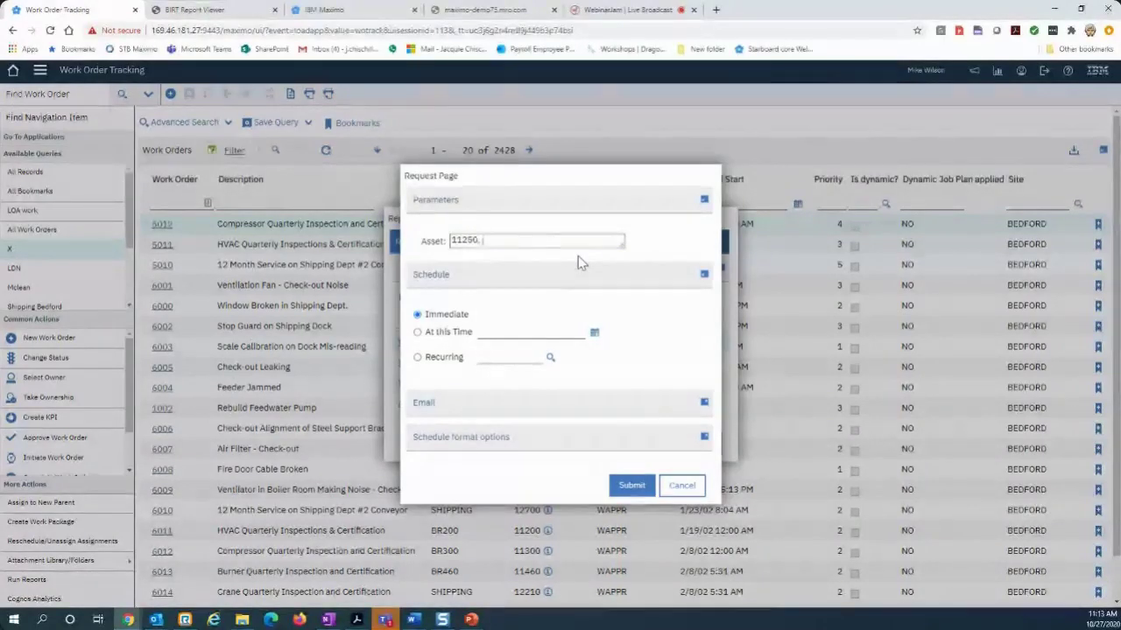
{"action": "type", "text": " 11200"}
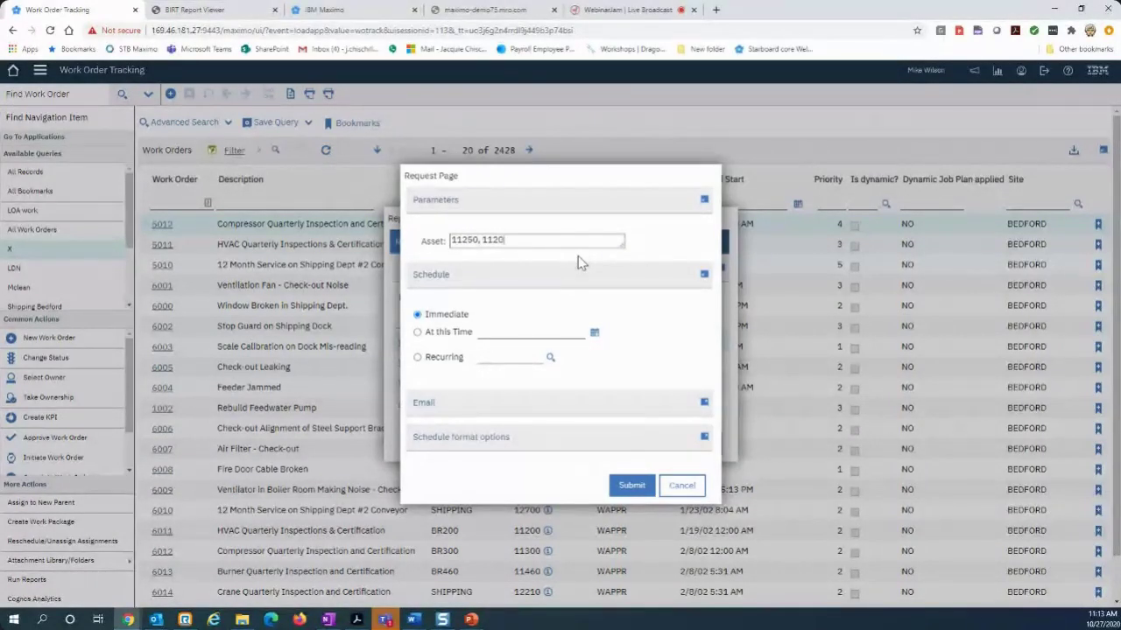
{"action": "left_click", "coordinate": [632, 489]}
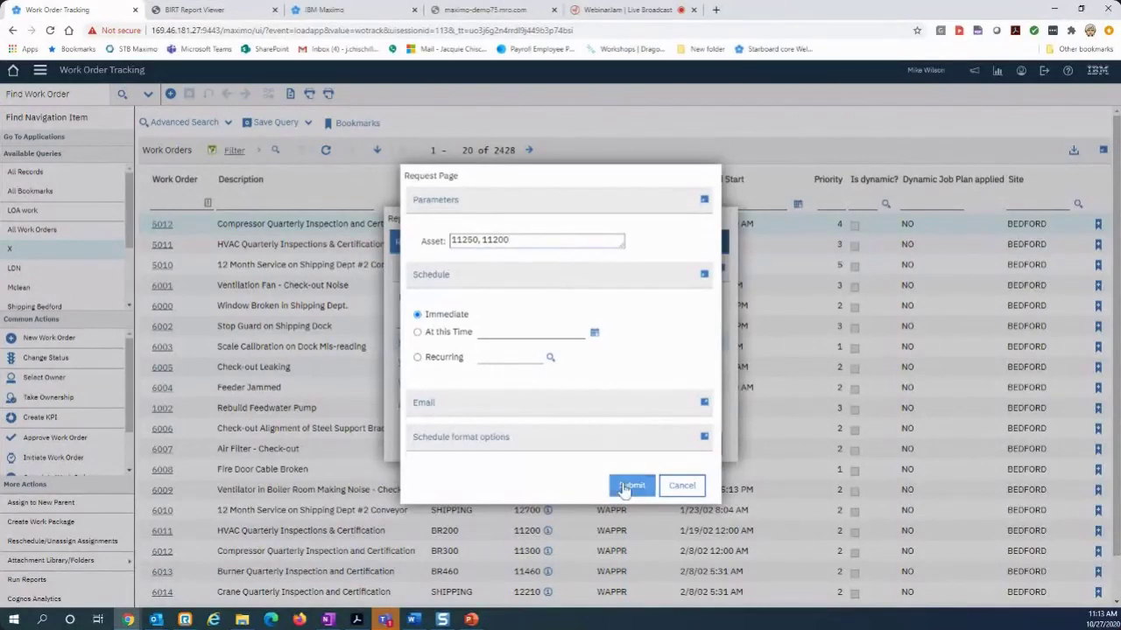